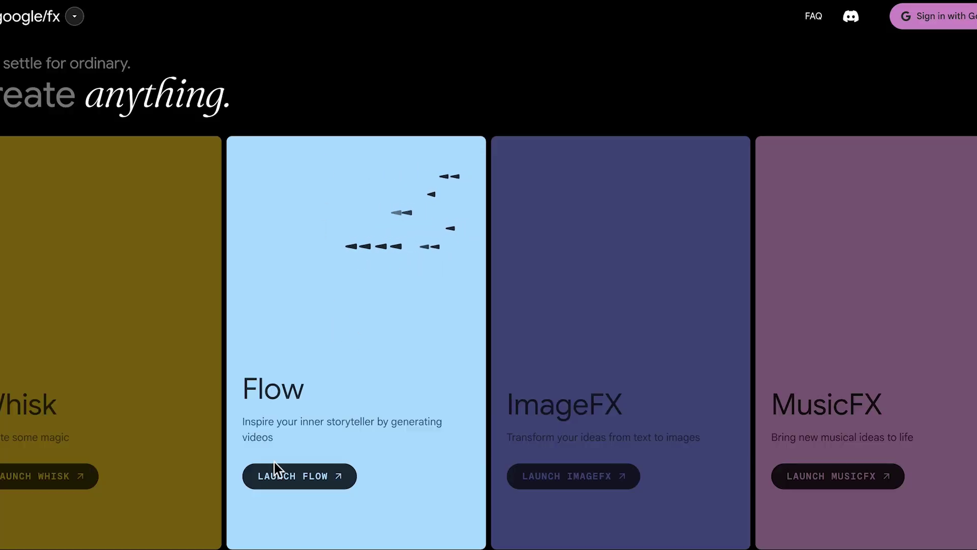
- Launch Flow from its card on the Google Labs tools page
left_click(279, 483)
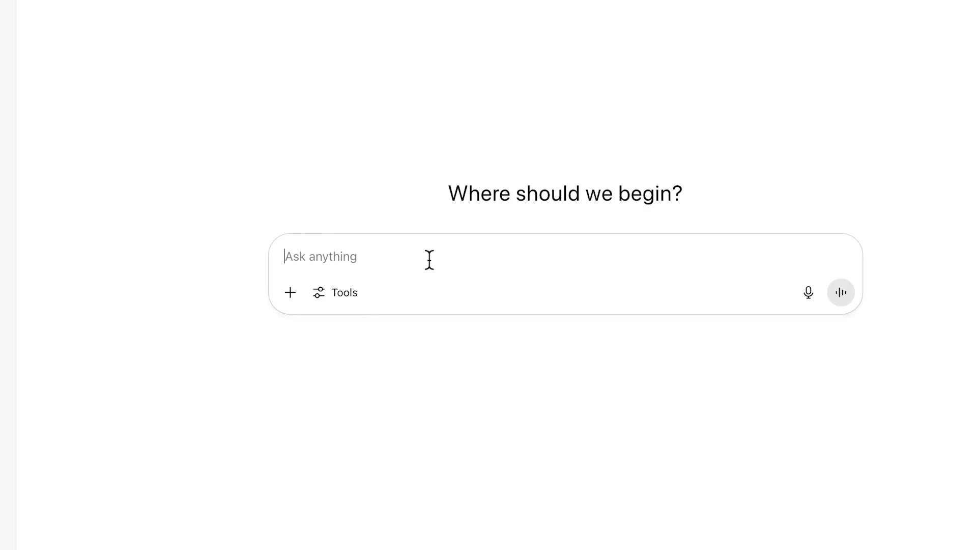
- Ask ChatGPT for a cinematic Veo 3 prompt of an MX bike river jump and select the reply's prompt
type("write me a prompt for veo 3. make the image cinematic of a man on a mx bycicle ")
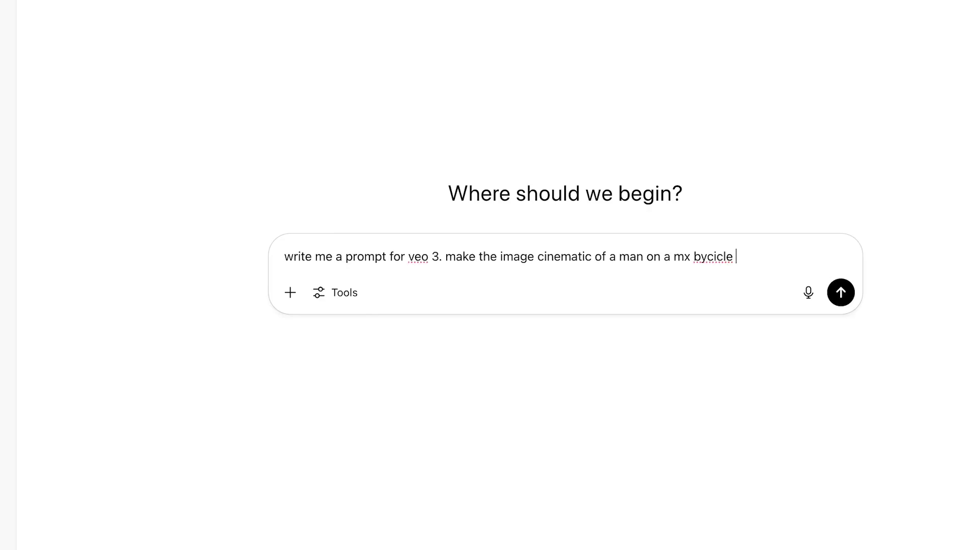
type("jumping over a ")
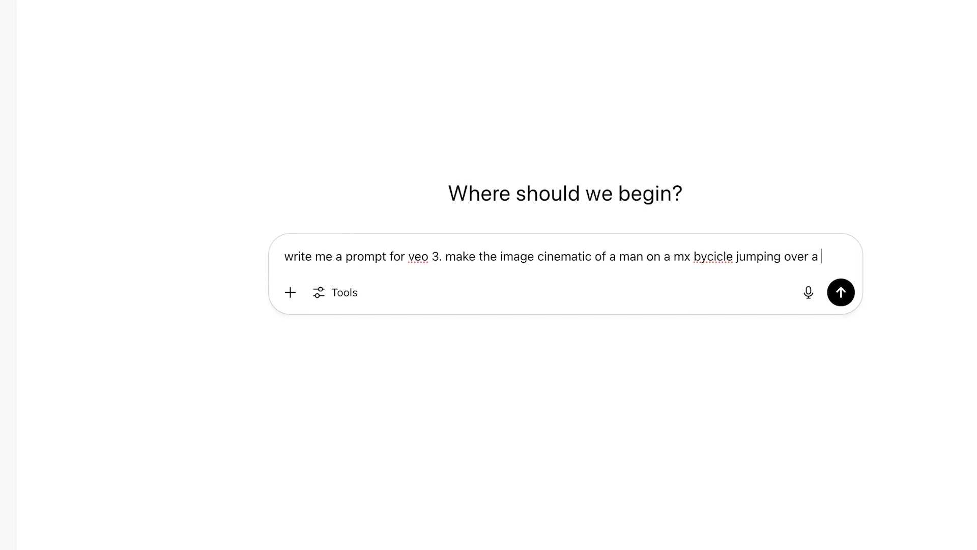
type("river and s")
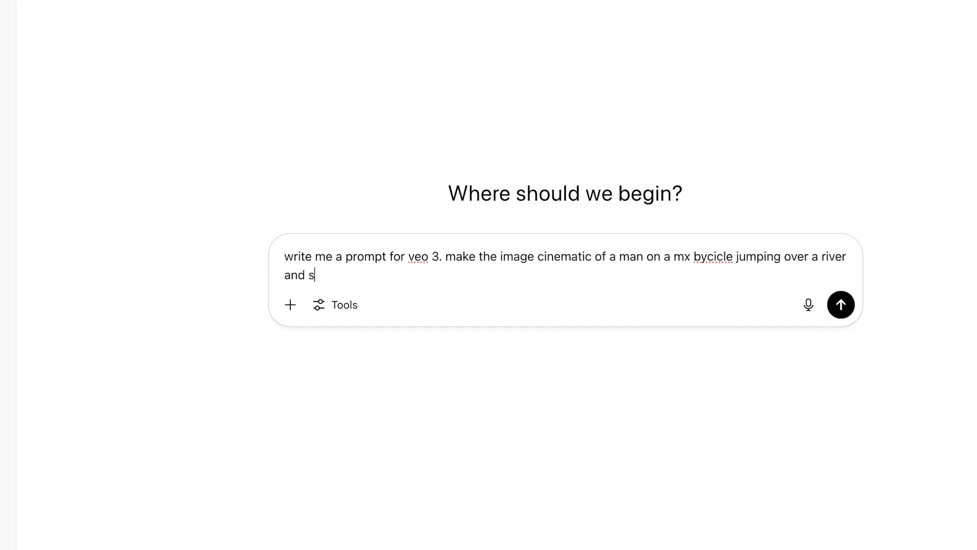
type("unrise doing a backflip.")
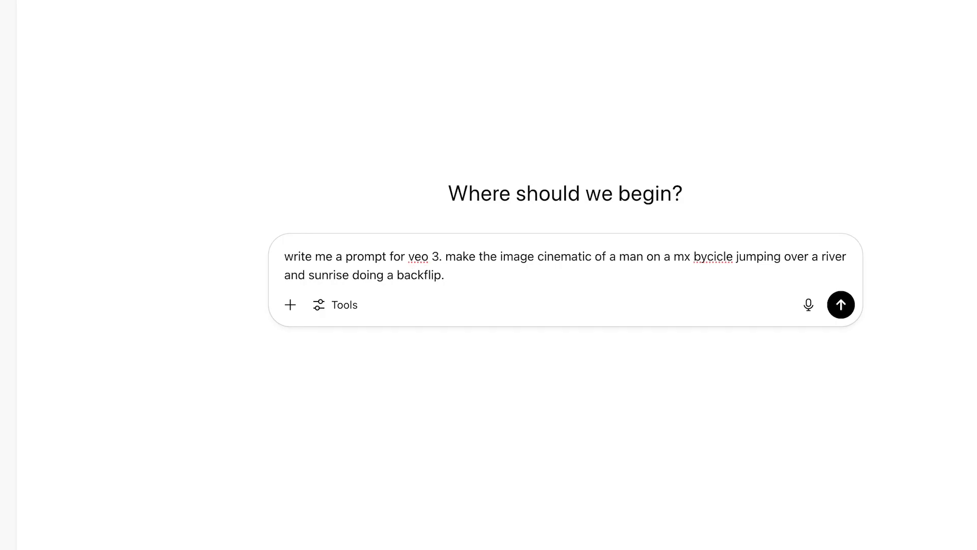
key("Return")
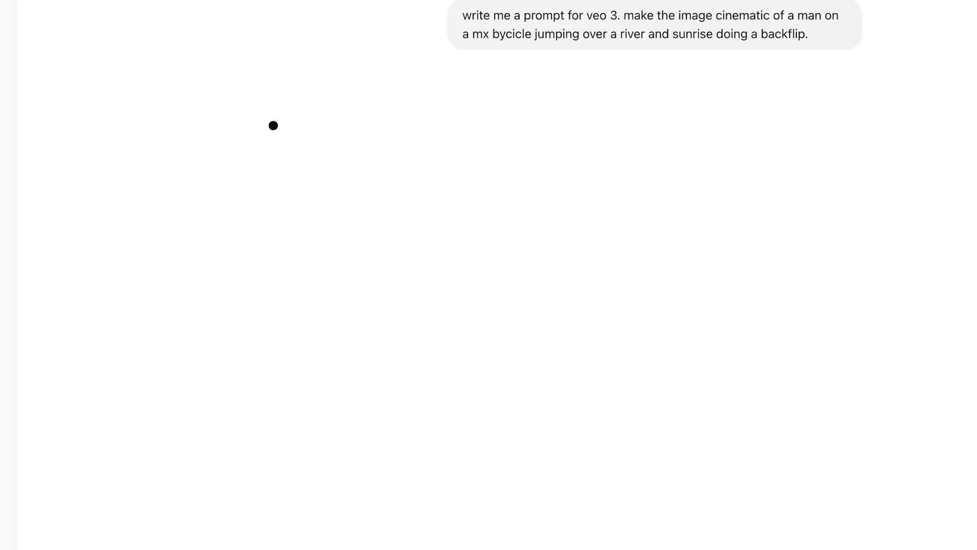
left_click_drag(288, 264, 526, 357)
key("ctrl+c")
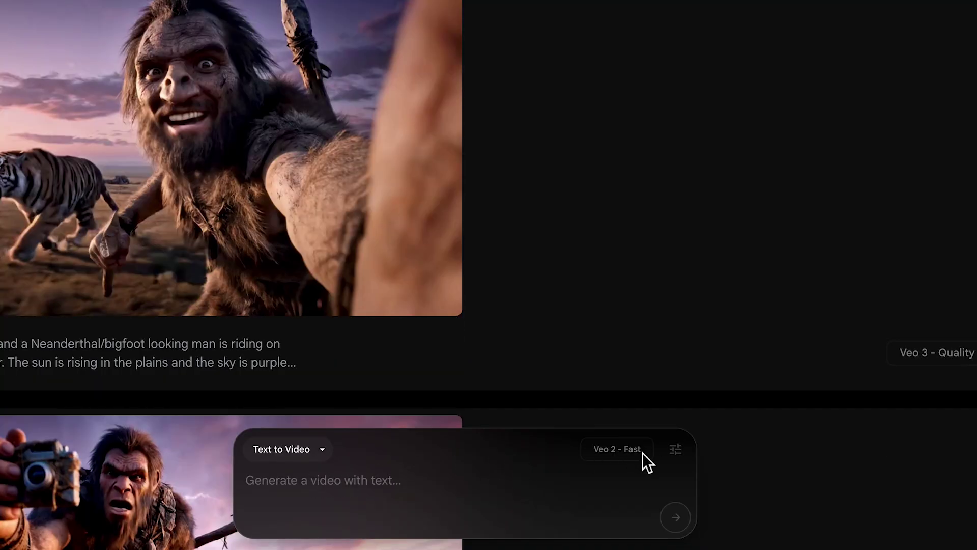
- Paste the ChatGPT prompt into Flow and generate it with Veo 3 - Fast (Text to Video)
left_click(514, 490)
key("ctrl+v")
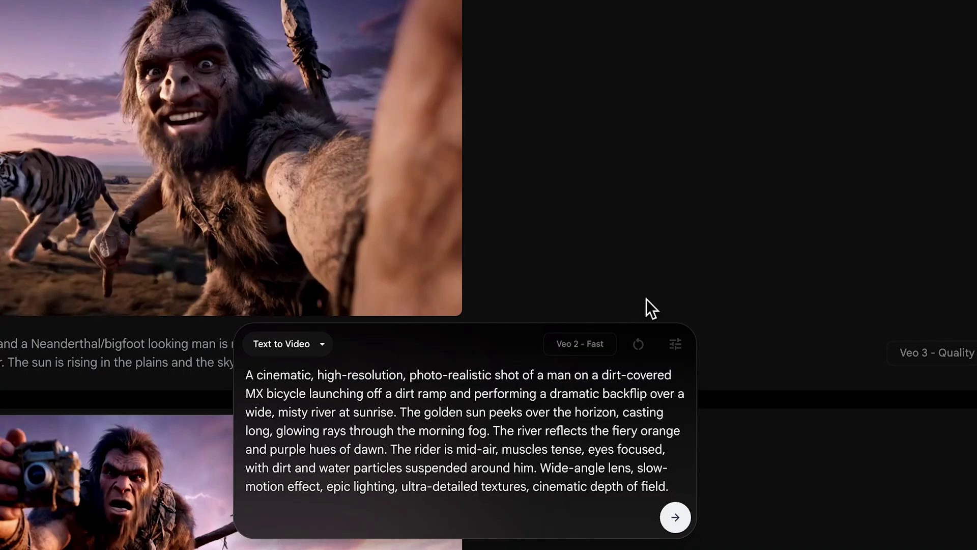
left_click(687, 356)
left_click(493, 260)
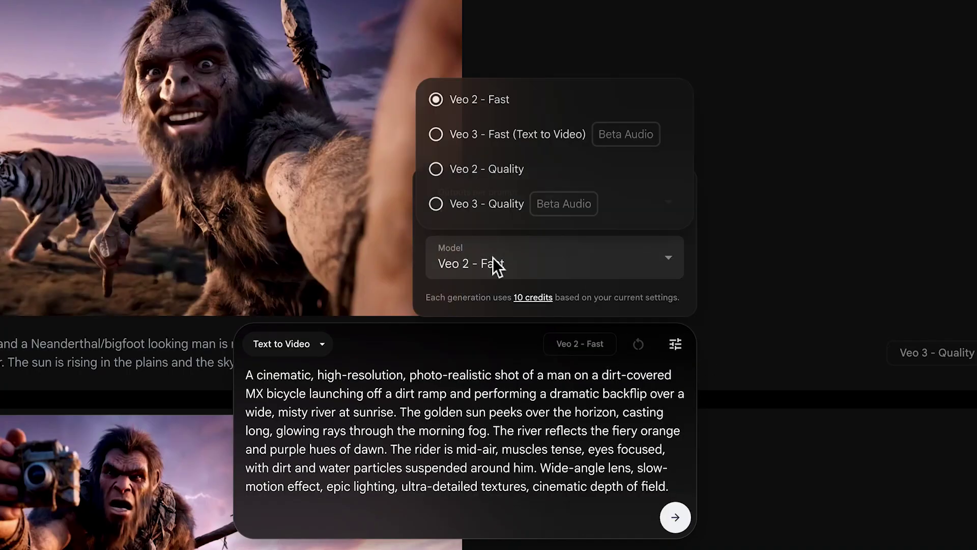
left_click(529, 131)
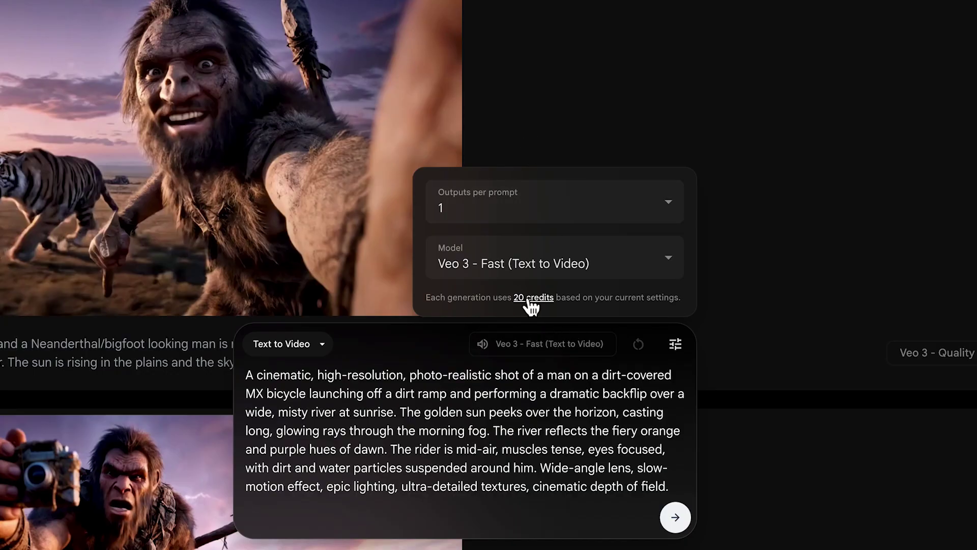
left_click(681, 529)
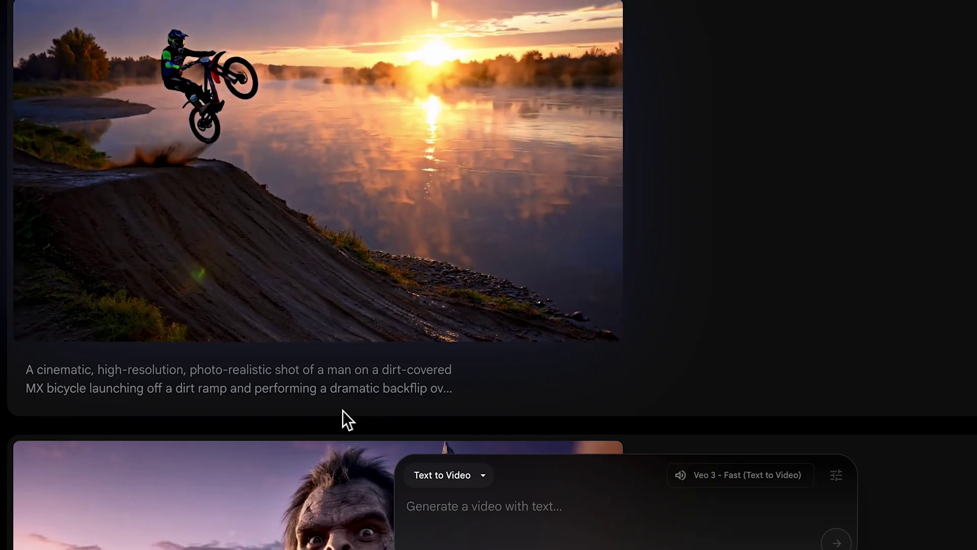
- Pause and resume the backflip clip, then expand its full prompt text beneath it
mouse_move(120, 320)
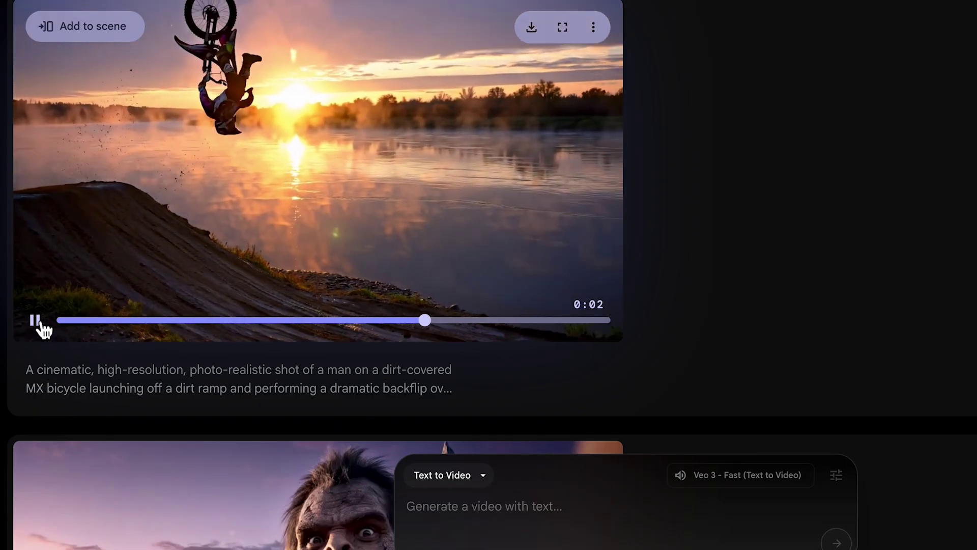
left_click(39, 321)
left_click(37, 321)
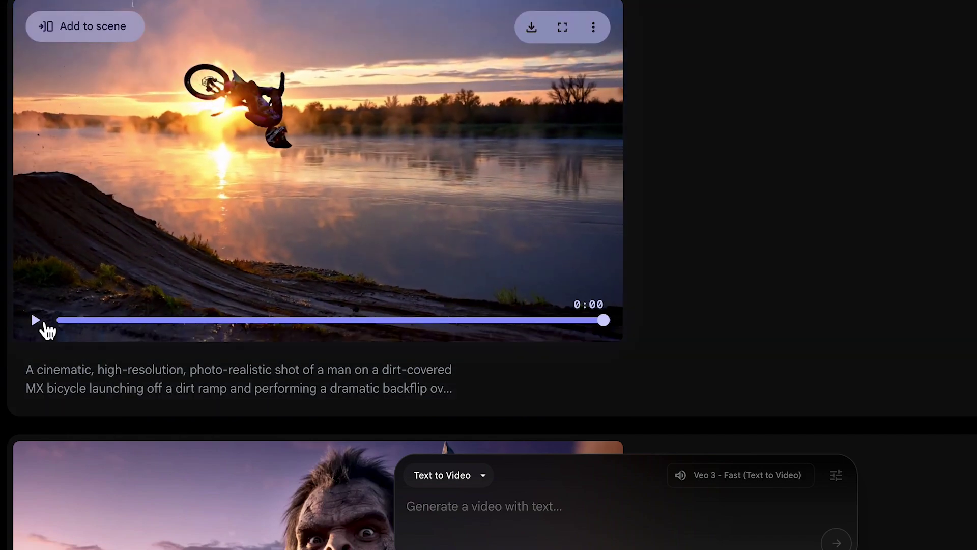
left_click(111, 379)
scroll(185, 465, "down", 1)
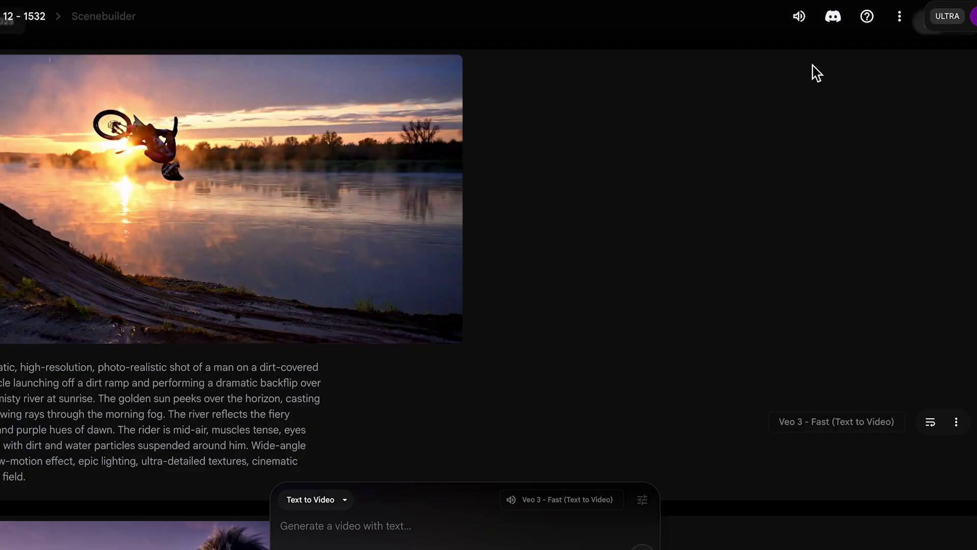
- Open Flow's Help Center and scroll the FAQ down to 'What are the Flow user policies?'
left_click(868, 17)
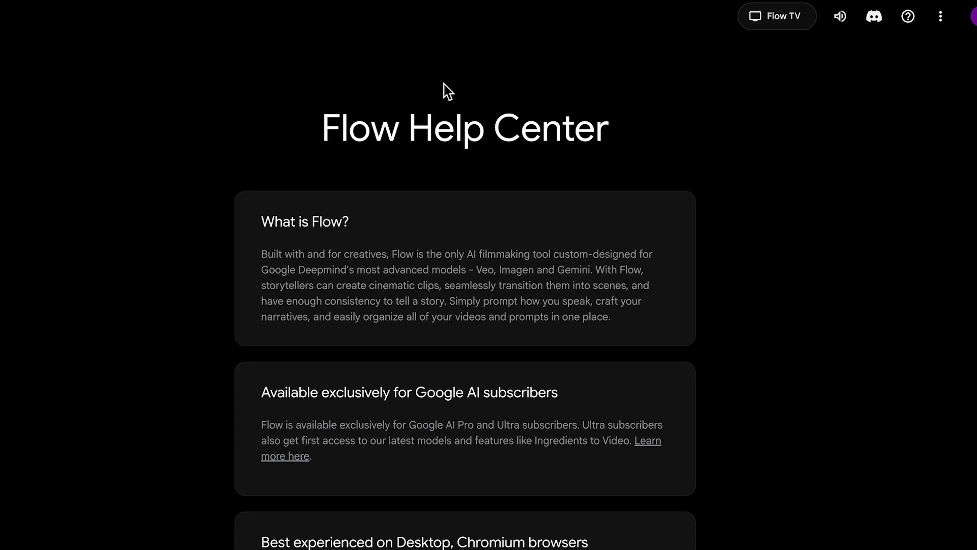
scroll(422, 143, "down", 3)
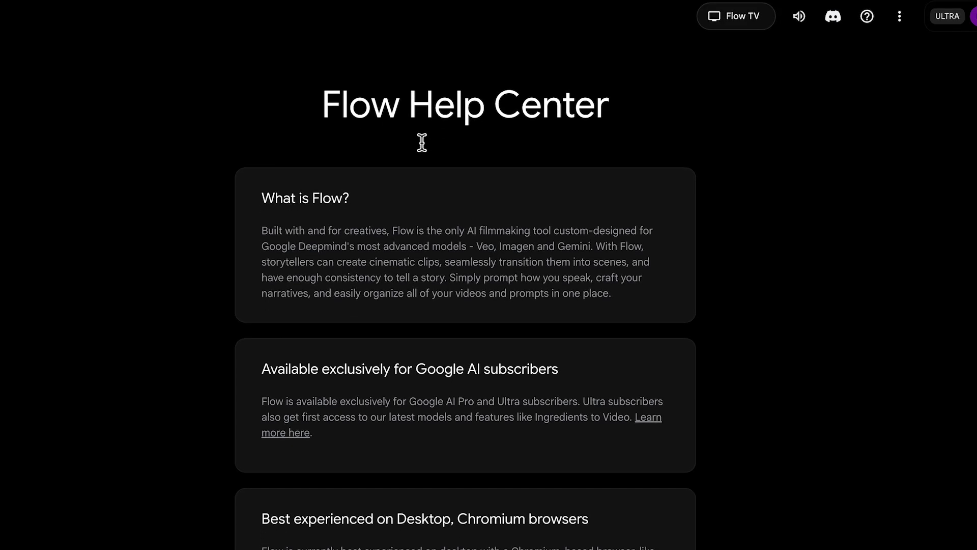
scroll(422, 142, "down", 7)
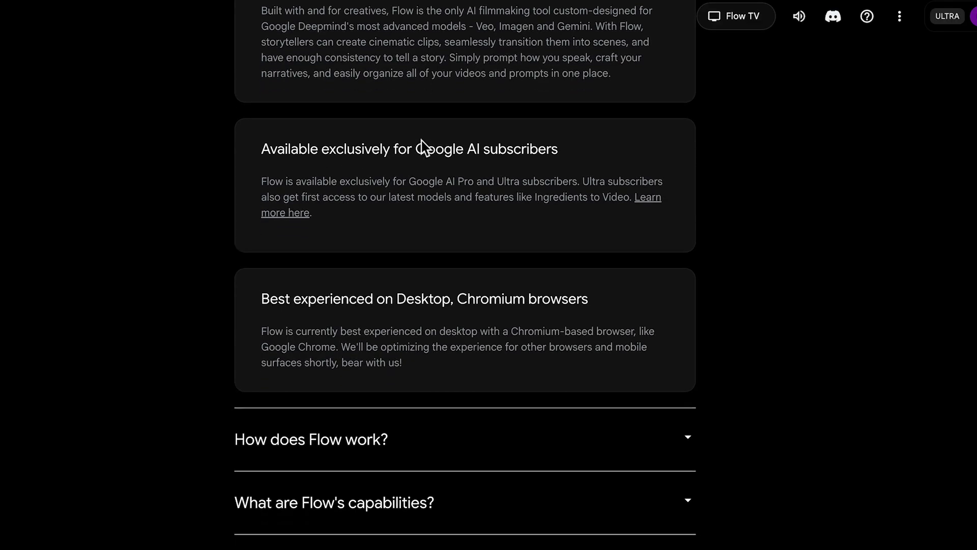
scroll(327, 292, "down", 5)
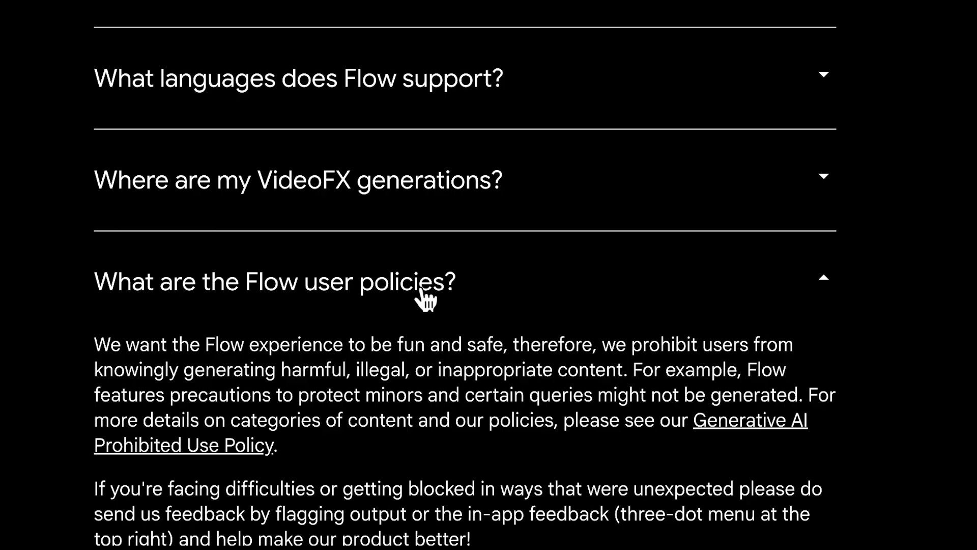
scroll(425, 300, "down", 2)
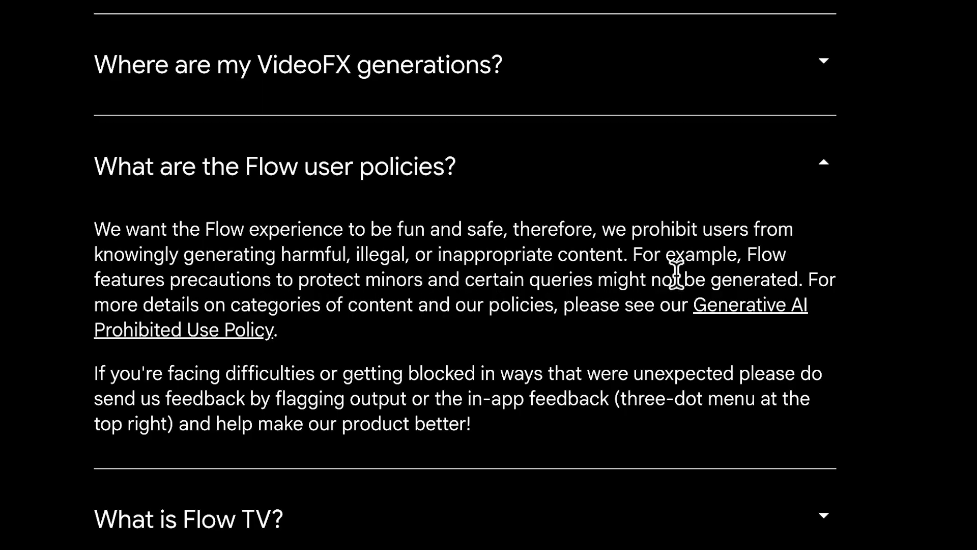
- Open the Generative AI Prohibited Use Policy and read down through items 1 to 3
left_click(754, 317)
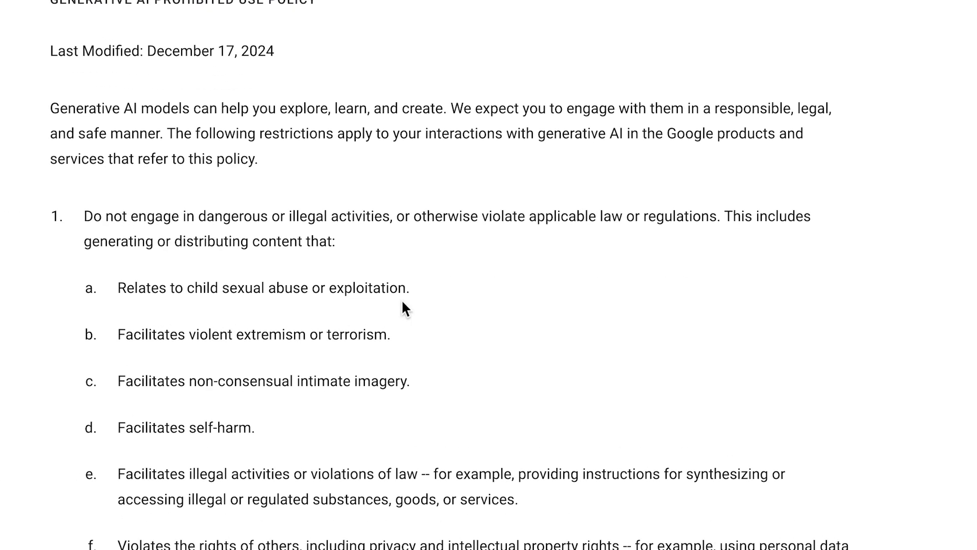
scroll(403, 302, "up", 1)
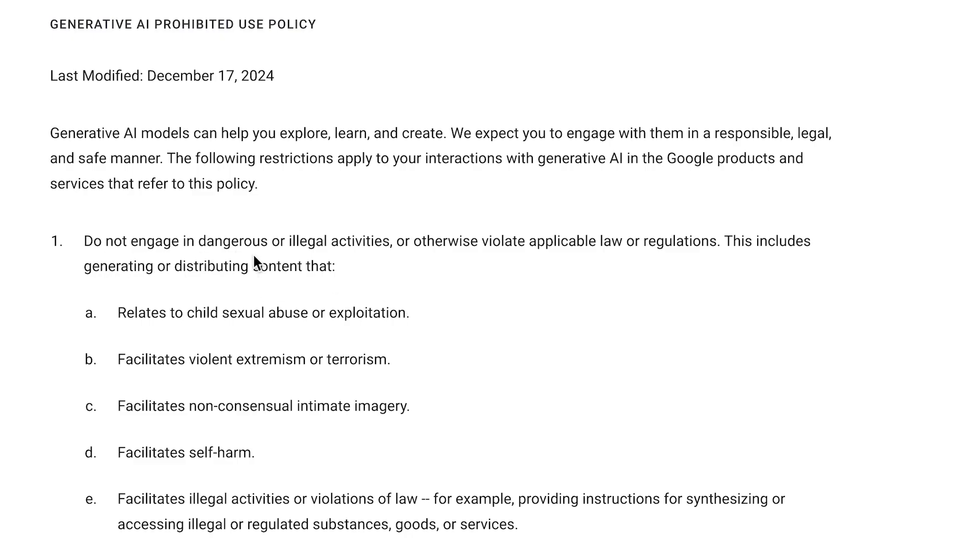
scroll(368, 264, "down", 1)
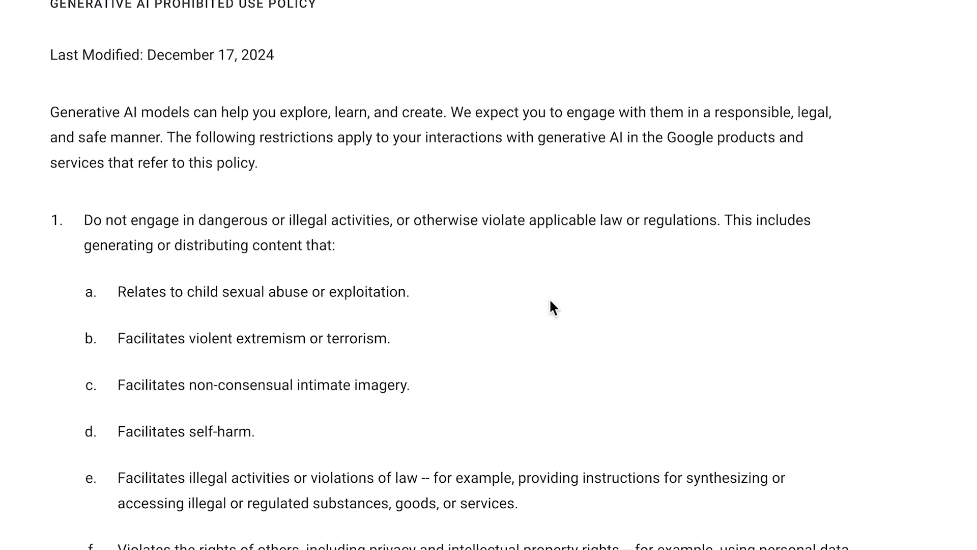
scroll(620, 239, "down", 1)
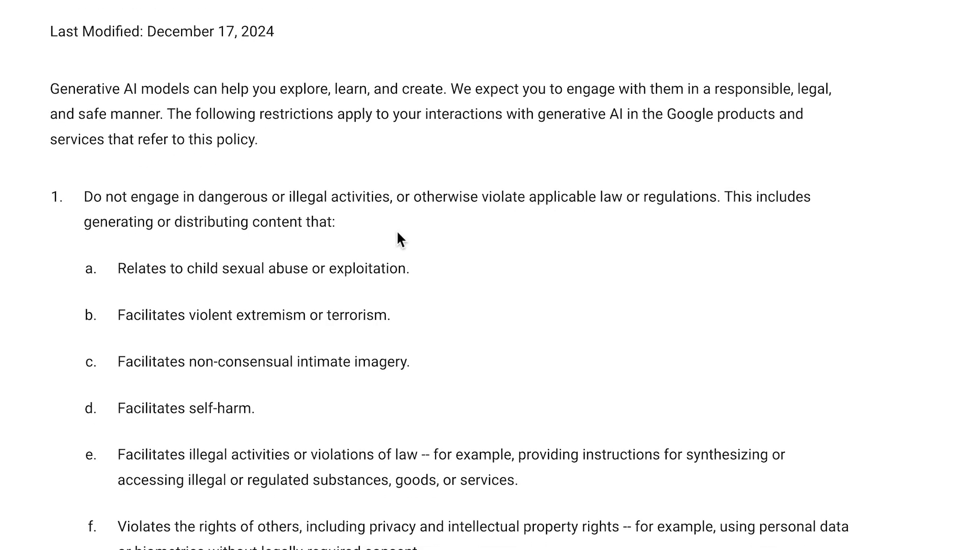
scroll(398, 234, "down", 1)
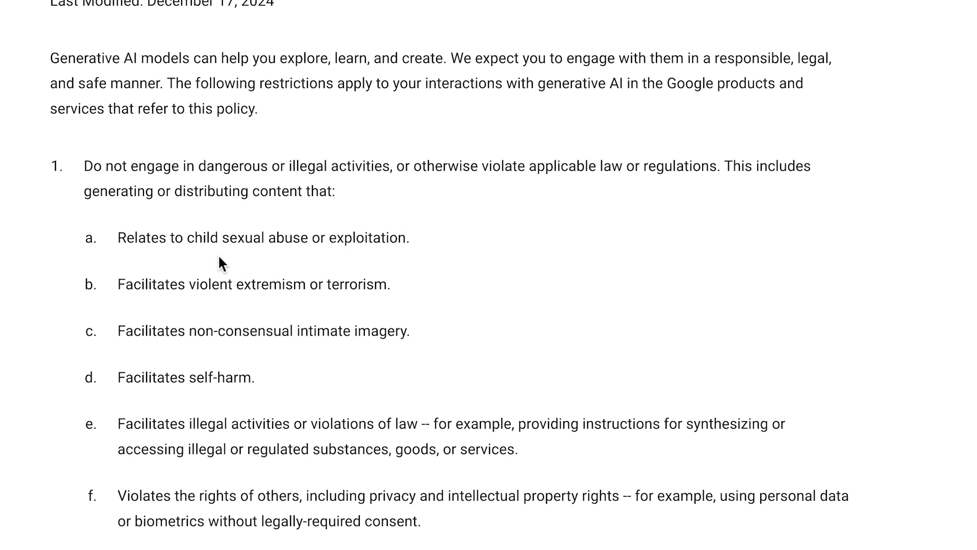
scroll(259, 259, "down", 1)
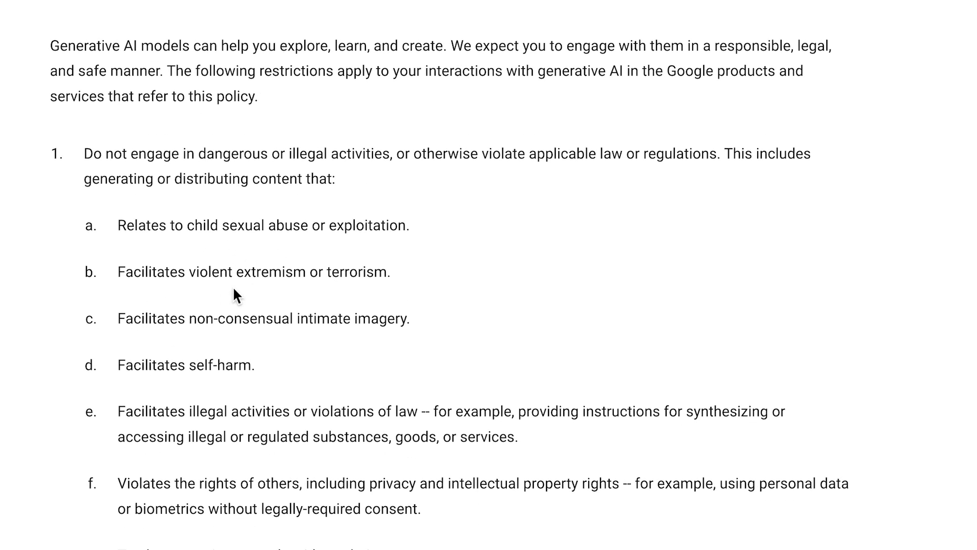
scroll(237, 291, "down", 1)
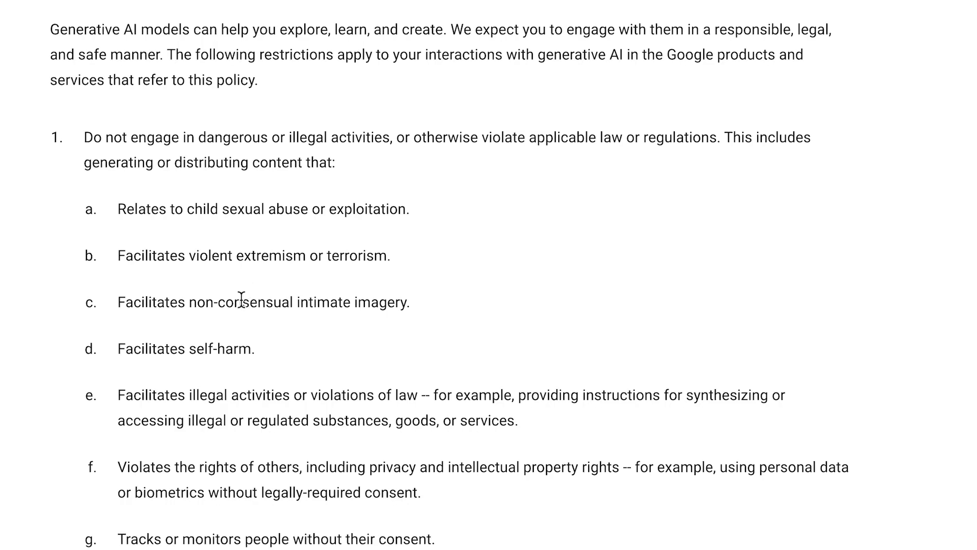
scroll(253, 325, "down", 1)
scroll(255, 327, "down", 2)
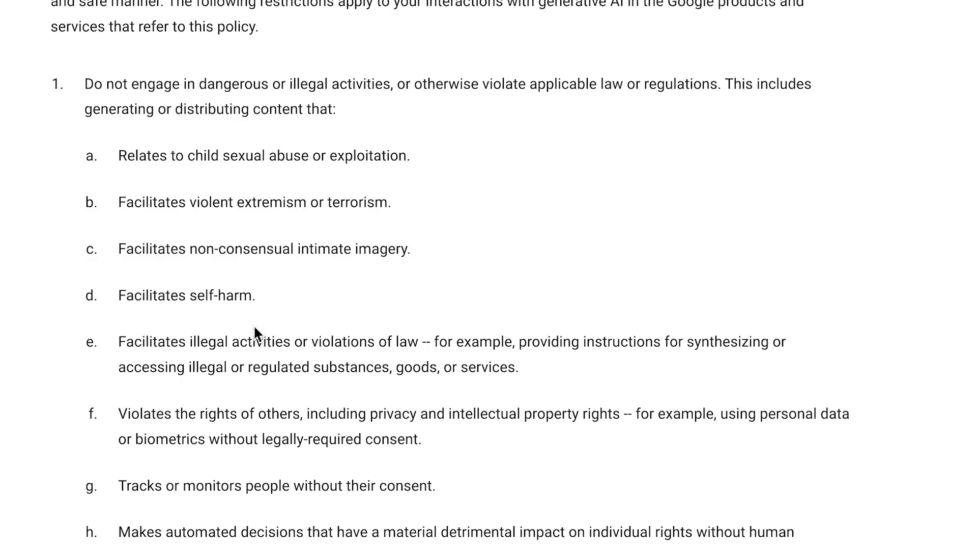
scroll(253, 324, "down", 1)
scroll(254, 327, "down", 1)
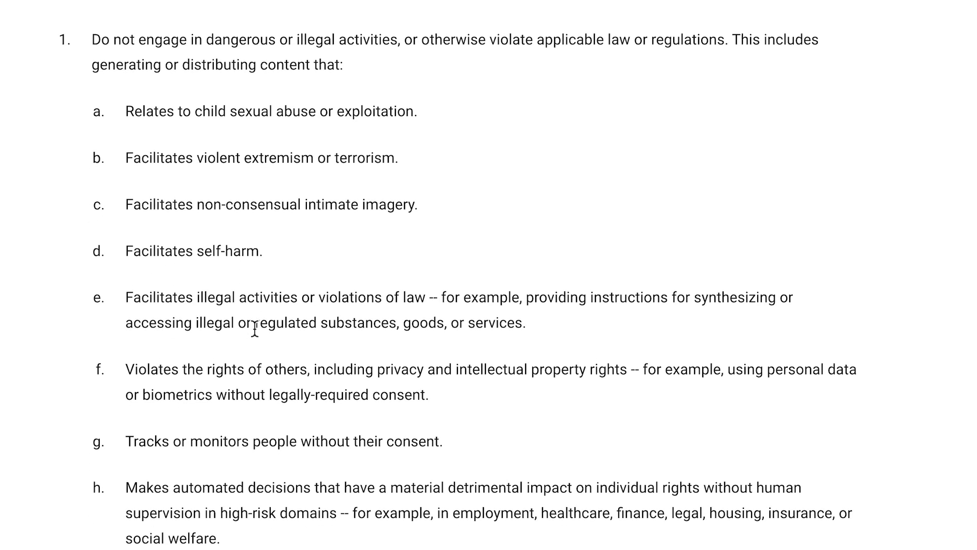
scroll(255, 327, "down", 1)
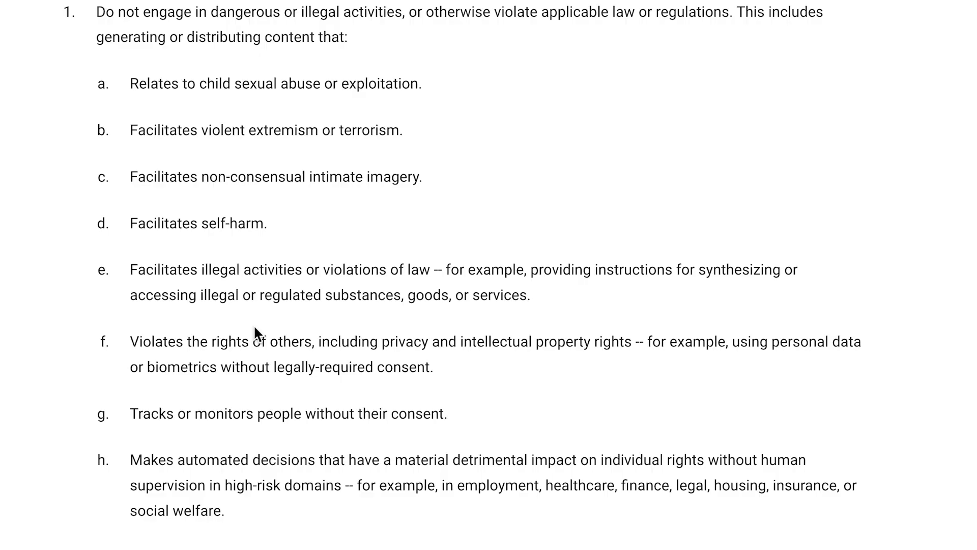
scroll(253, 325, "down", 2)
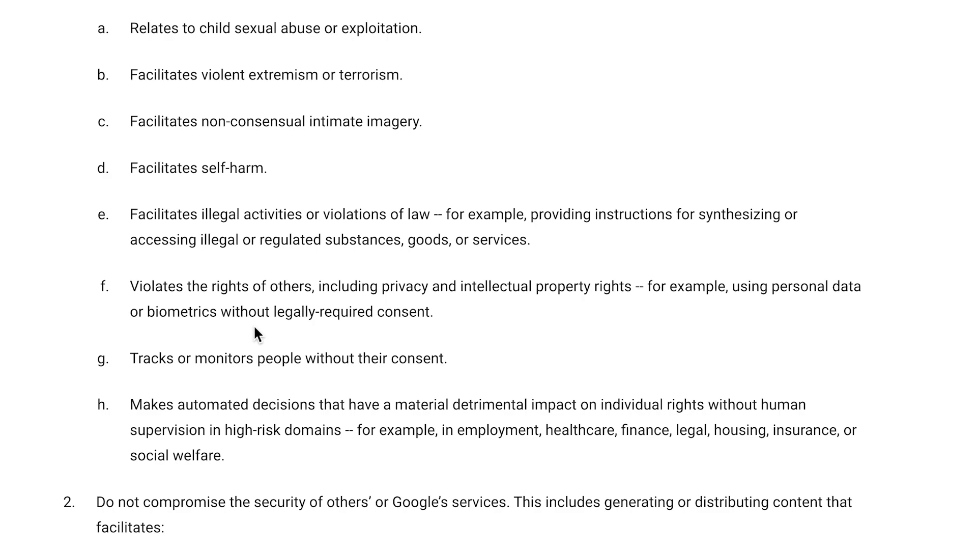
scroll(253, 324, "down", 2)
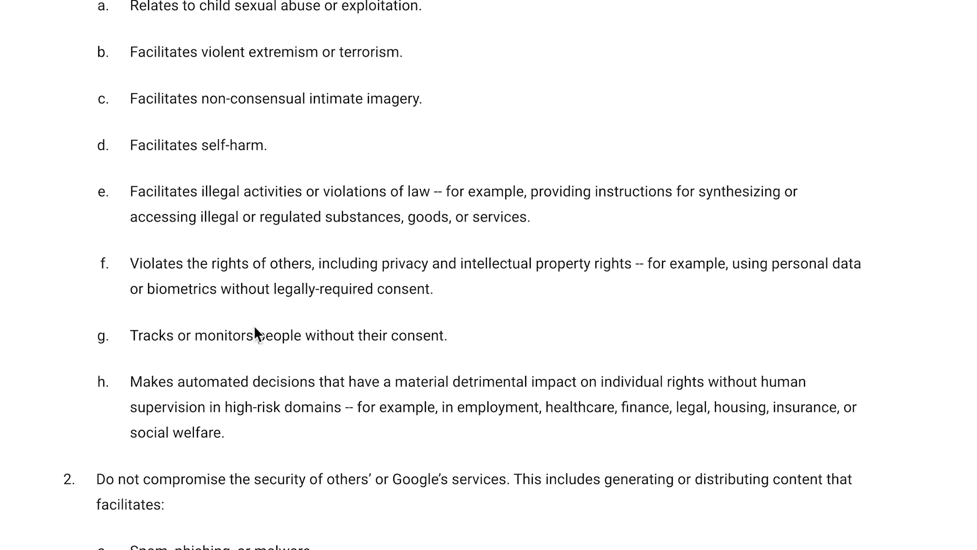
scroll(254, 327, "down", 1)
scroll(255, 328, "left", 1)
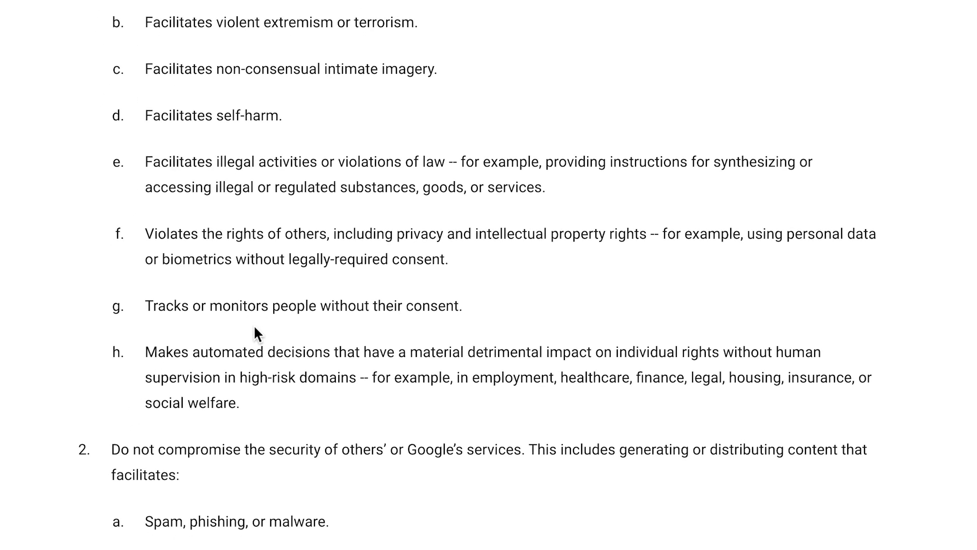
scroll(256, 333, "down", 1)
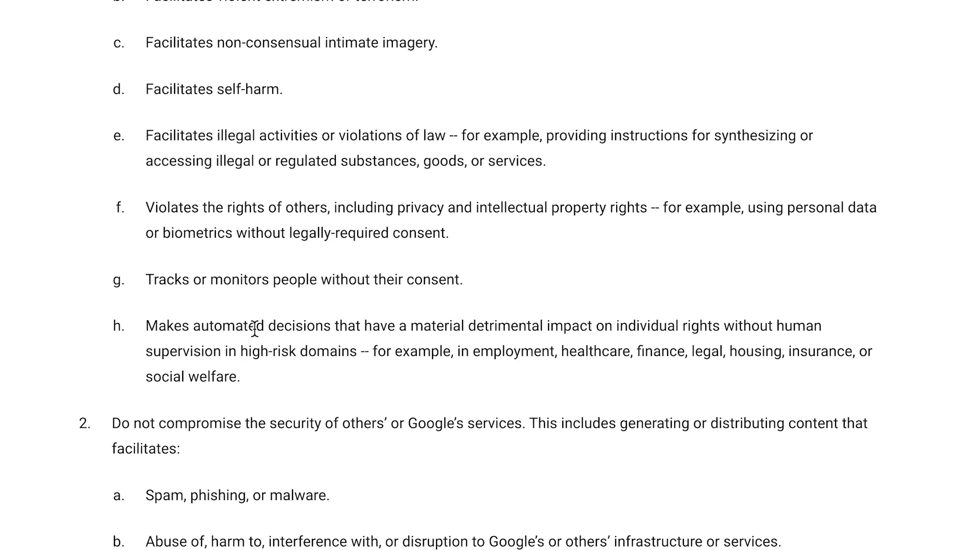
scroll(255, 328, "down", 1)
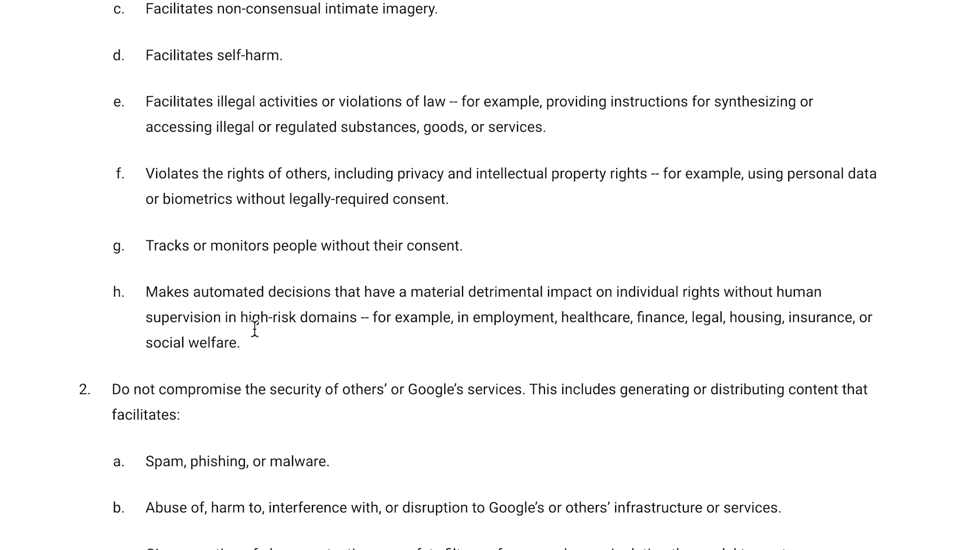
scroll(255, 328, "down", 2)
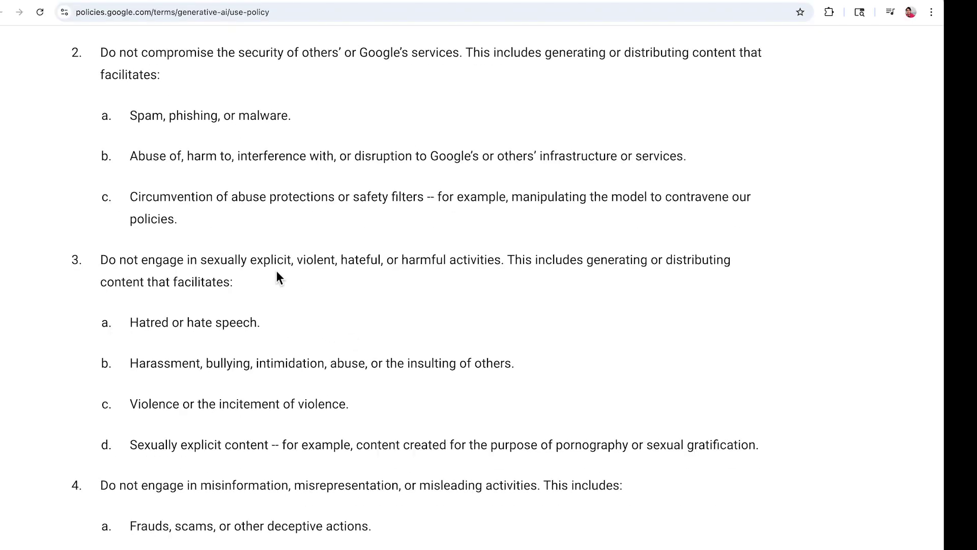
- Highlight item 3 on explicit, violent or hateful content, then read down to the closing paragraph
left_click_drag(100, 259, 398, 279)
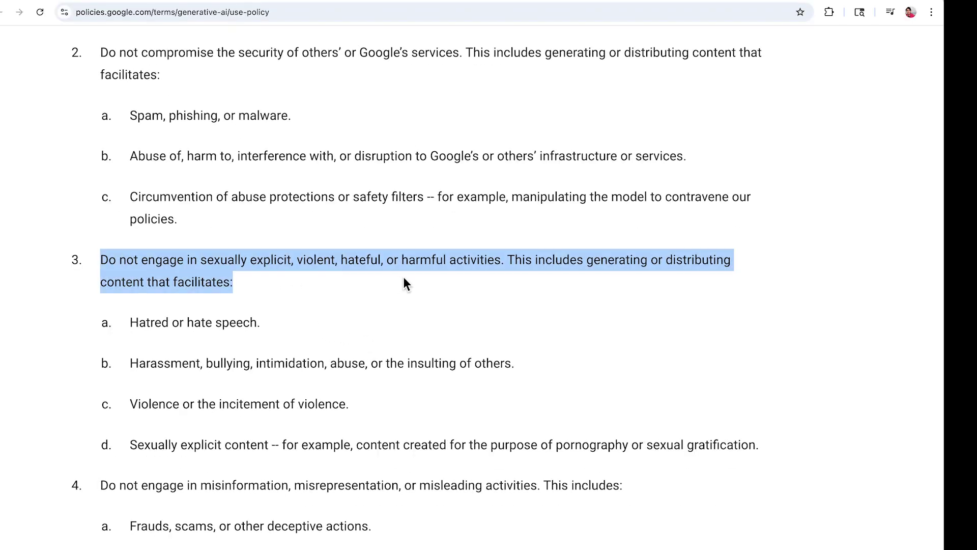
scroll(405, 283, "down", 1)
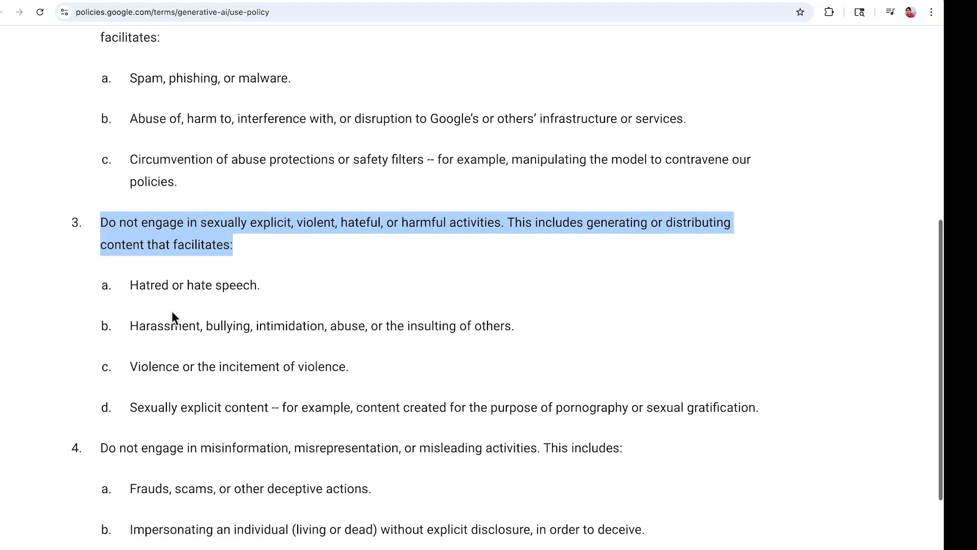
scroll(173, 316, "down", 1)
scroll(172, 312, "down", 1)
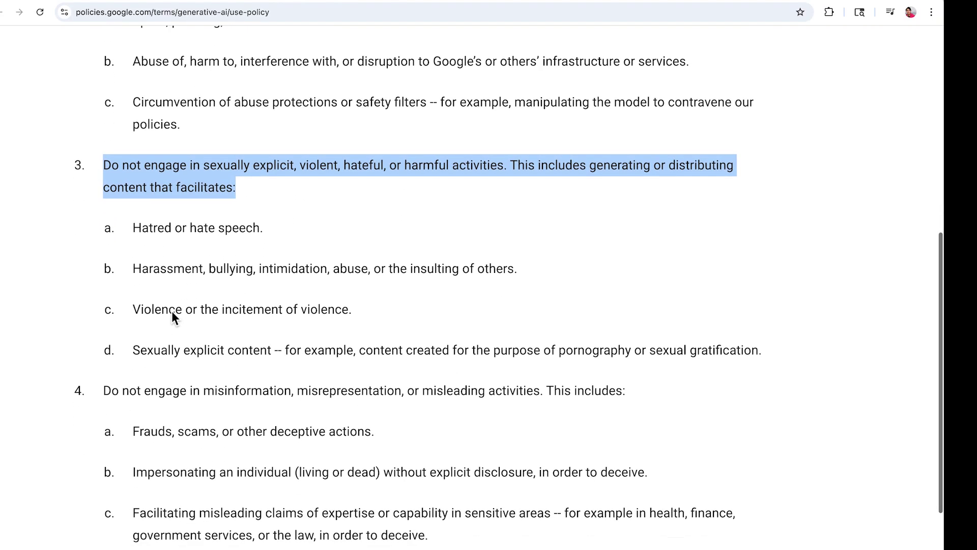
scroll(255, 331, "down", 1)
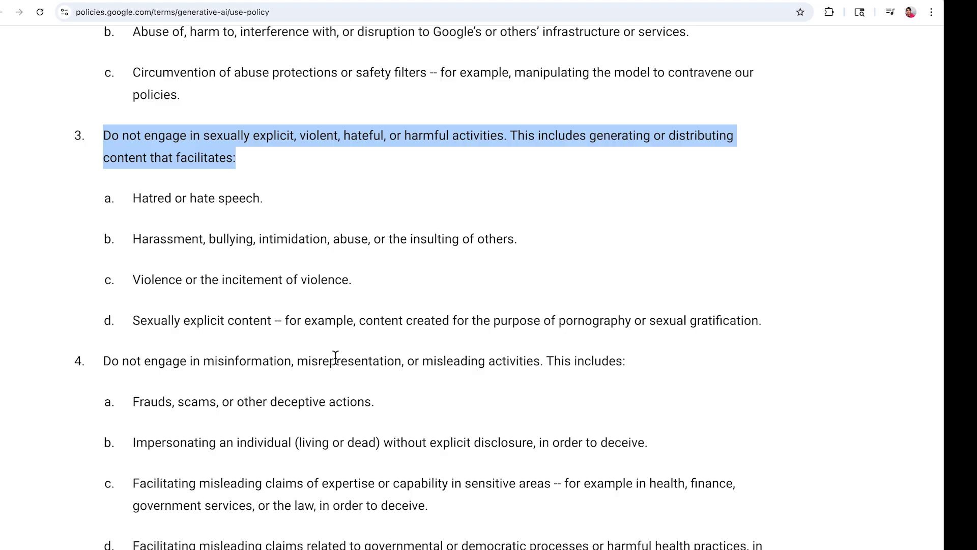
scroll(335, 358, "down", 2)
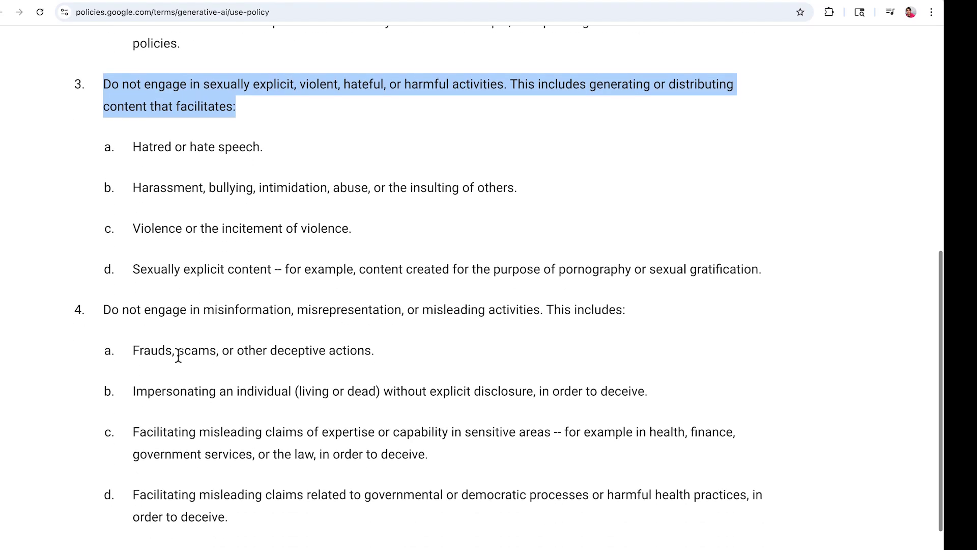
scroll(248, 360, "down", 3)
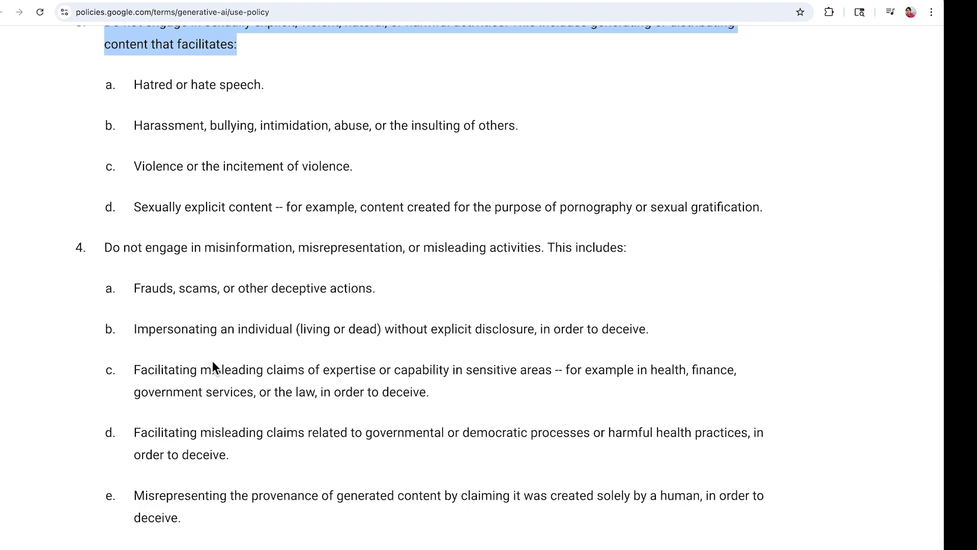
scroll(213, 363, "down", 3)
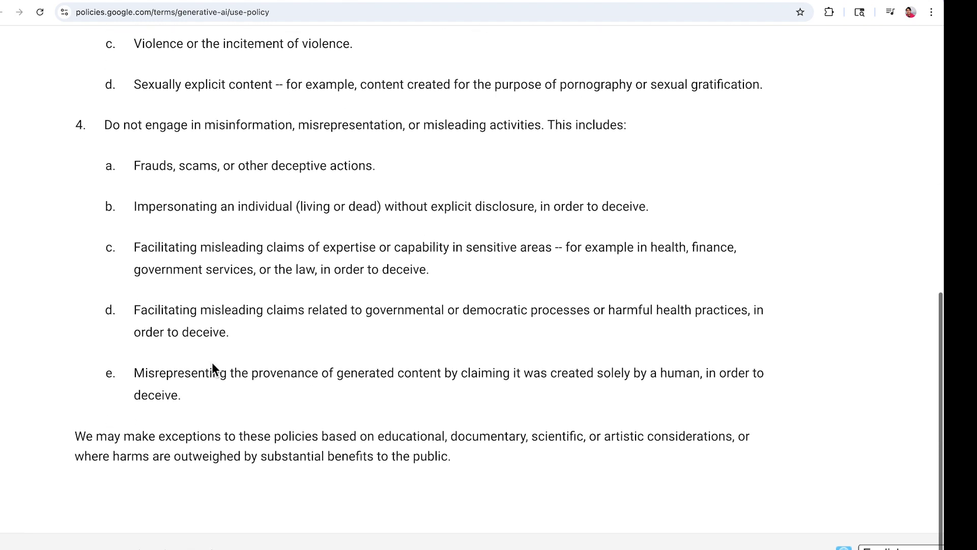